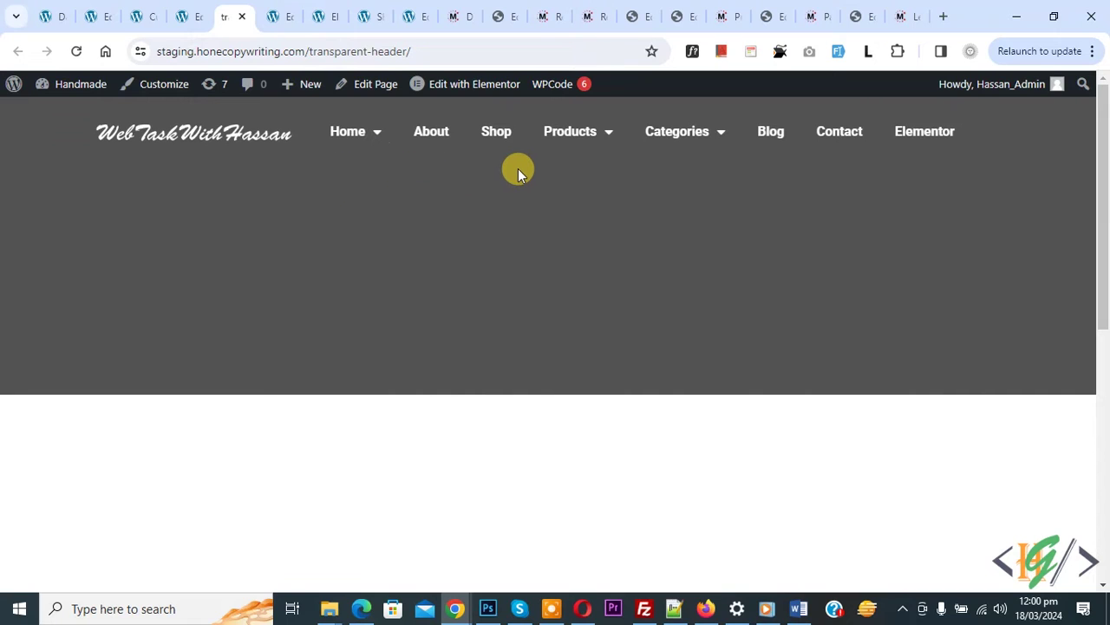
# - Scroll the transparent-header page to see how the sticky header hides the logo
pyautogui.scroll(-2, 473, 170)
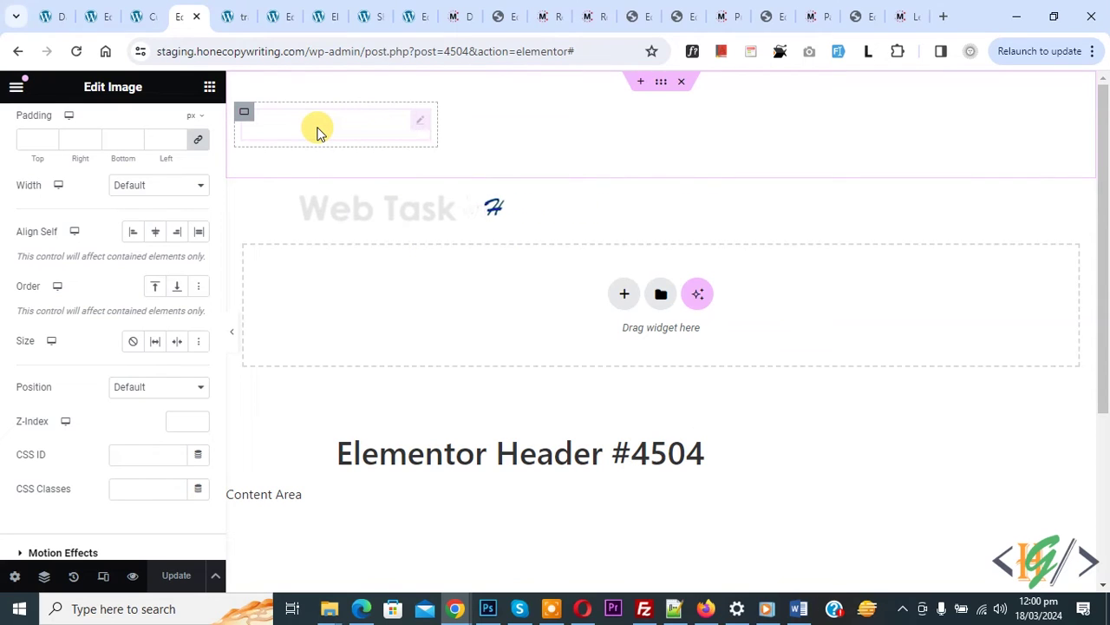
# - Duplicate the header logo image and give the top copy the CSS class logo1
pyautogui.rightClick(318, 129)
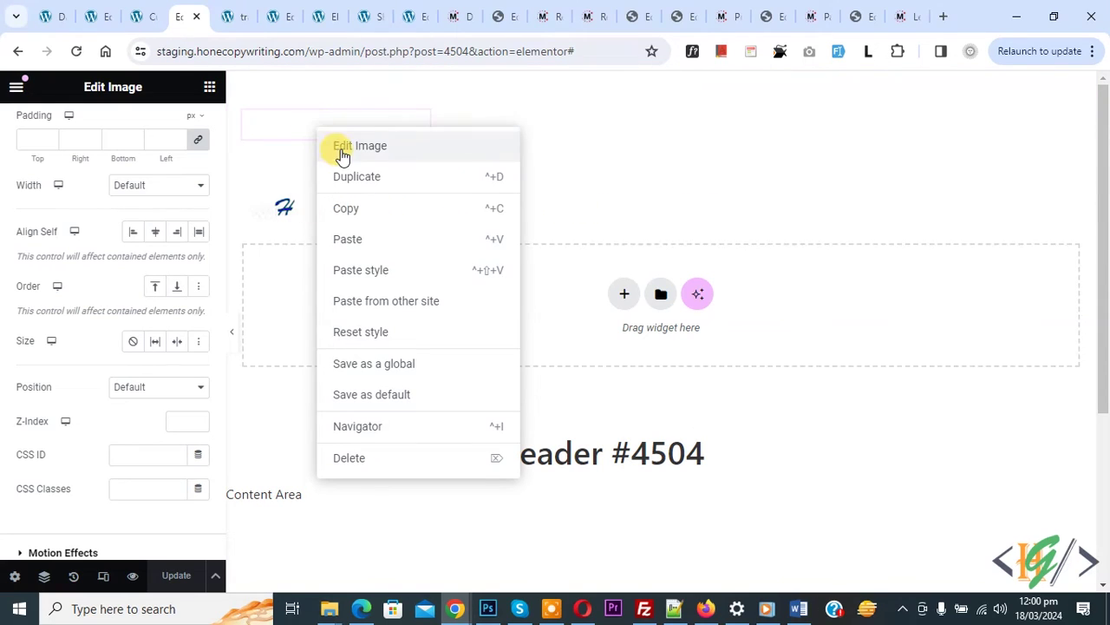
pyautogui.click(360, 182)
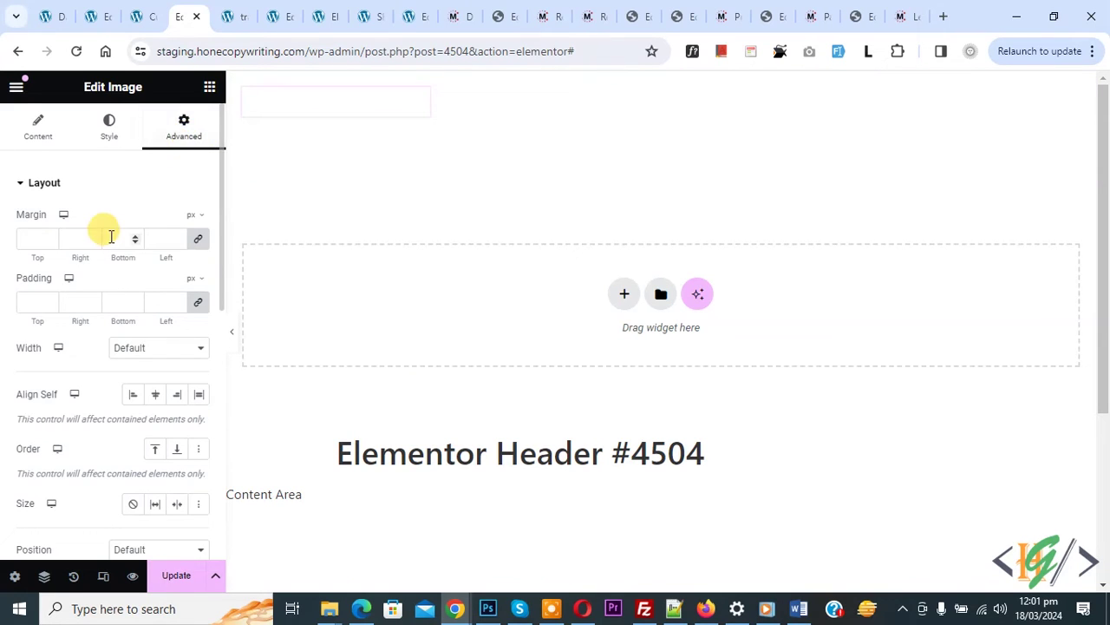
pyautogui.scroll(-3, 93, 224)
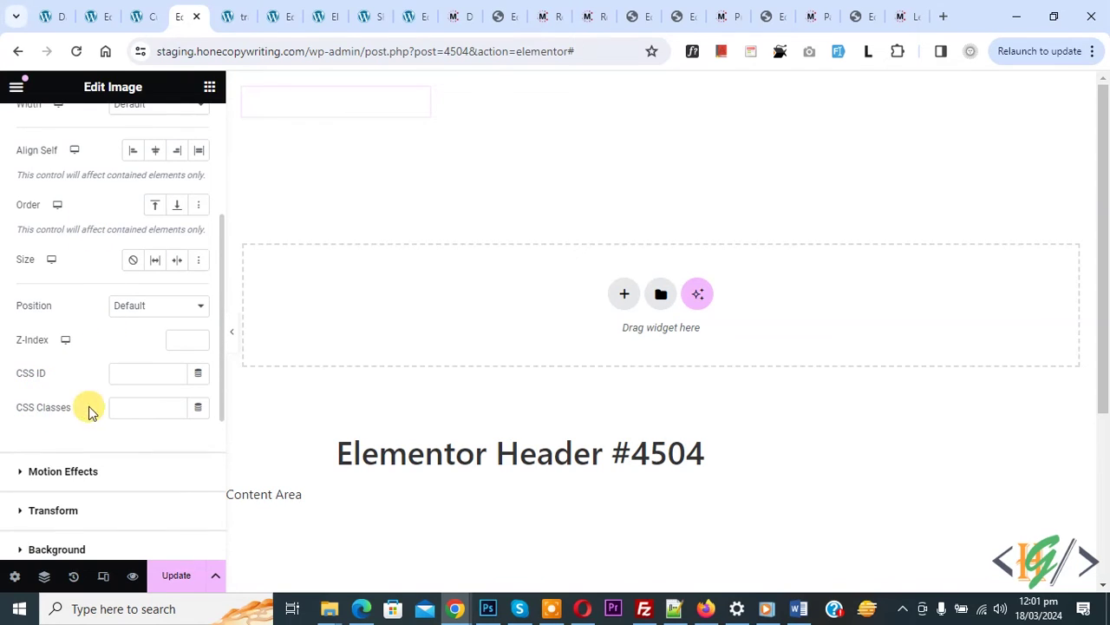
pyautogui.click(126, 411)
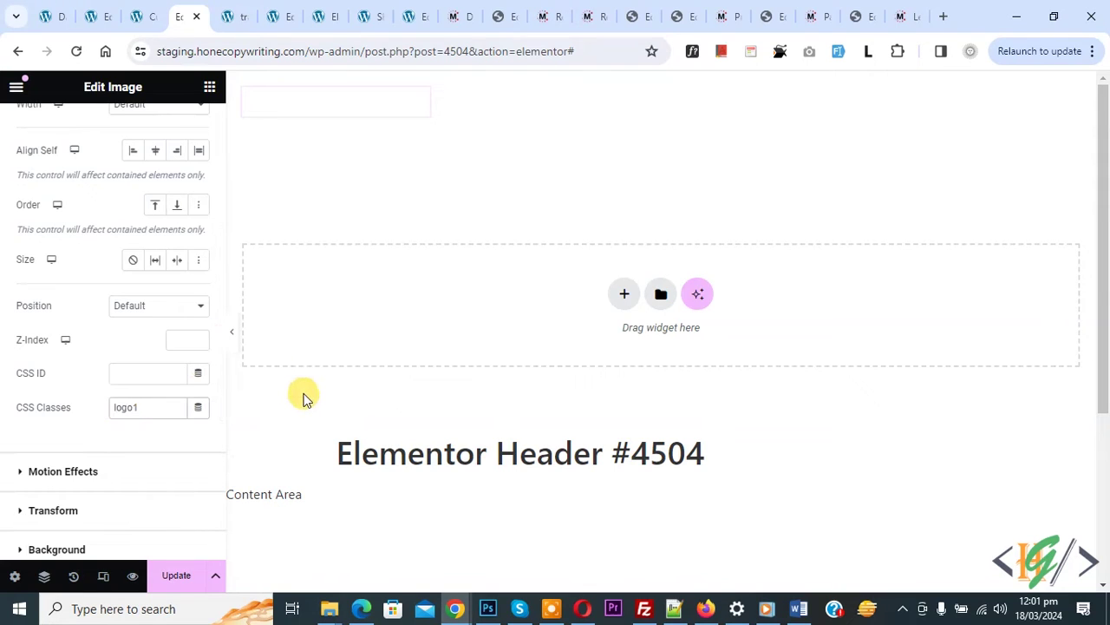
pyautogui.click(316, 146)
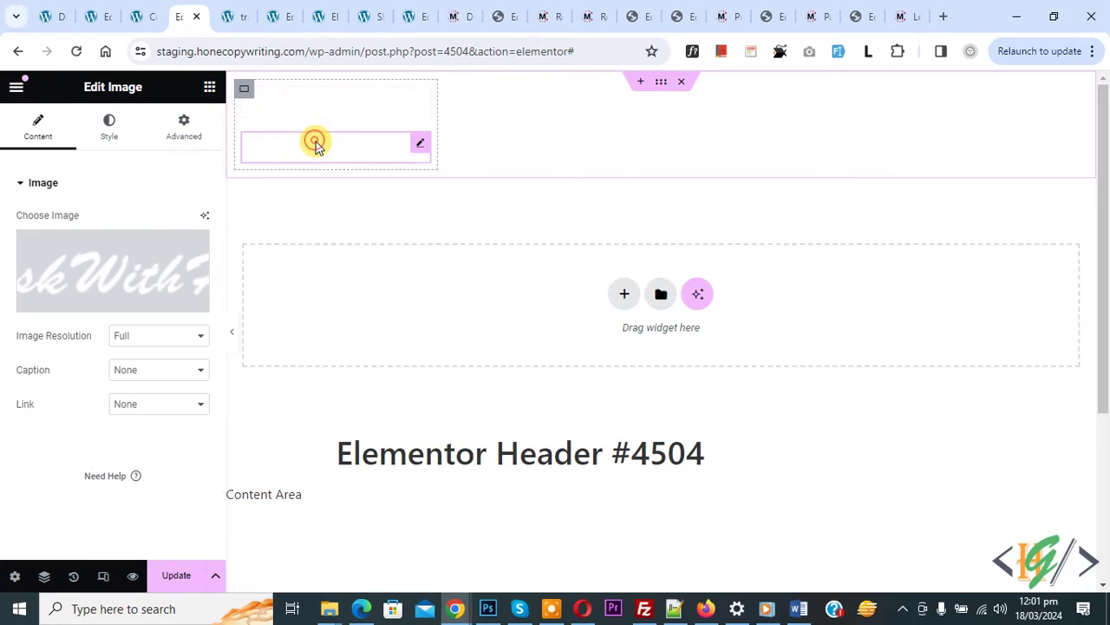
# - Replace the duplicated image with the dark webtask logo from the Media Library
pyautogui.click(102, 302)
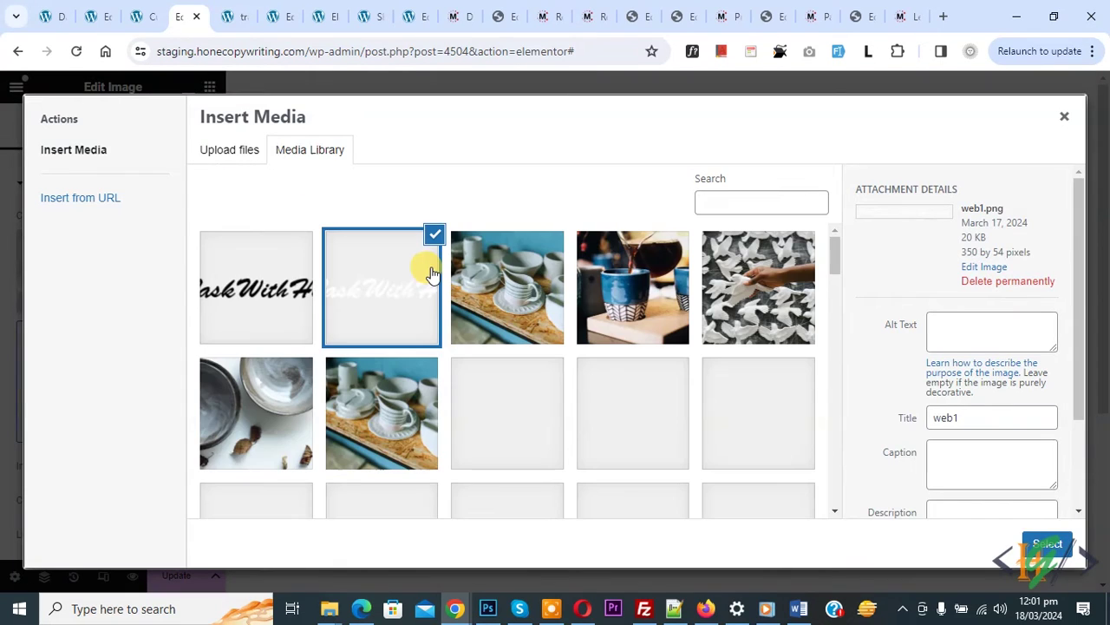
pyautogui.click(265, 292)
pyautogui.click(1047, 543)
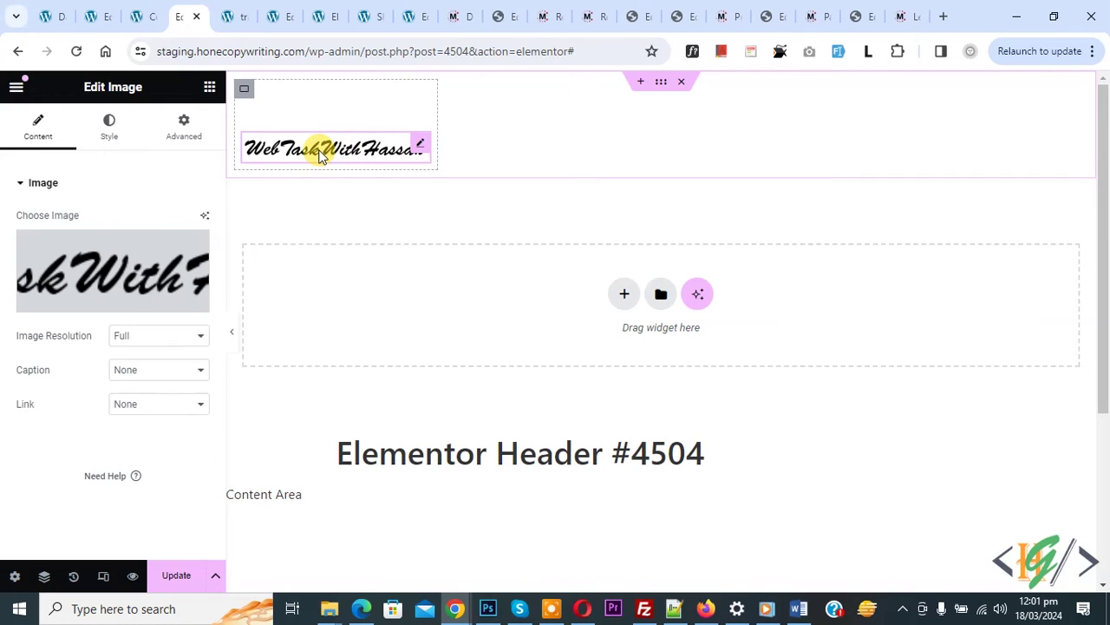
# - Give the dark logo image the CSS class logo2 in its Advanced settings
pyautogui.click(180, 139)
pyautogui.scroll(-3, 116, 203)
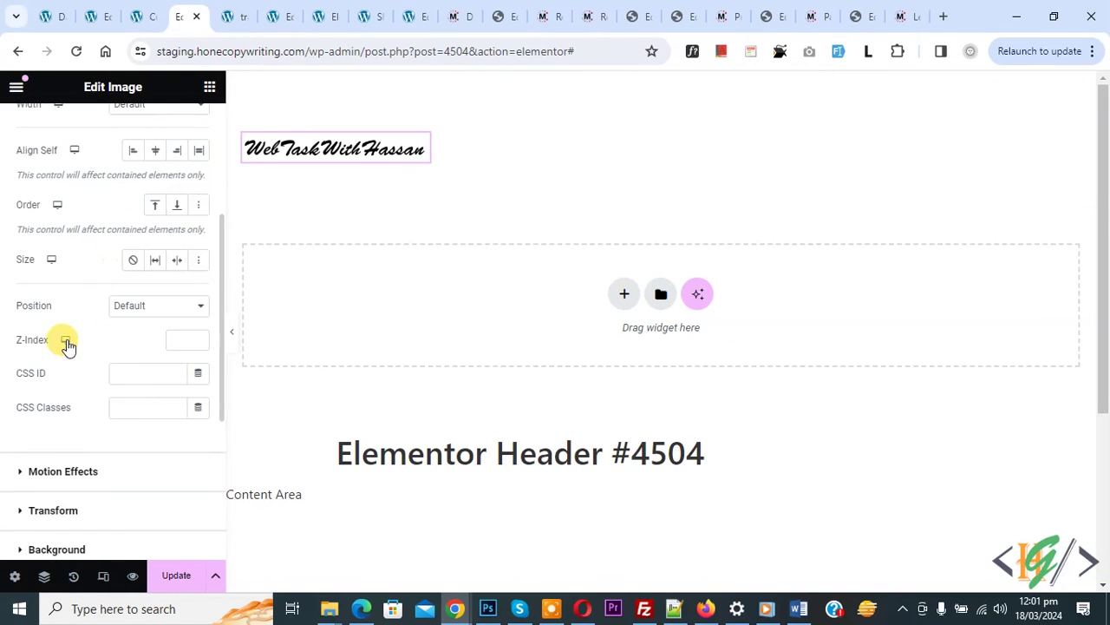
pyautogui.click(121, 409)
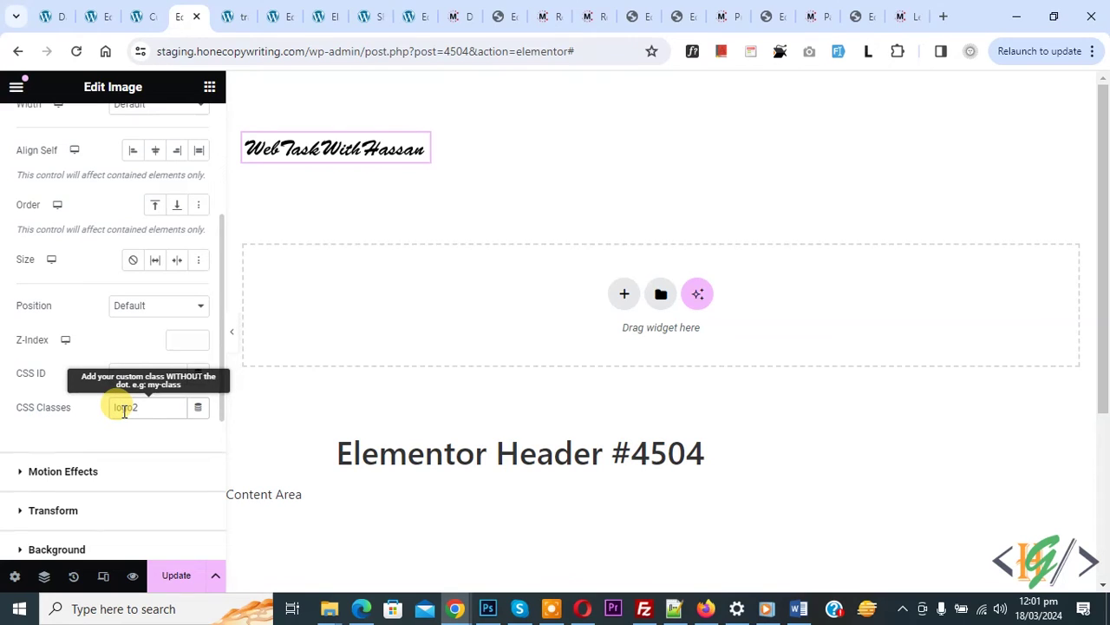
# - Confirm the top image has logo1 and the dark logo has logo2, then update the header
pyautogui.click(323, 108)
pyautogui.scroll(-4, 79, 248)
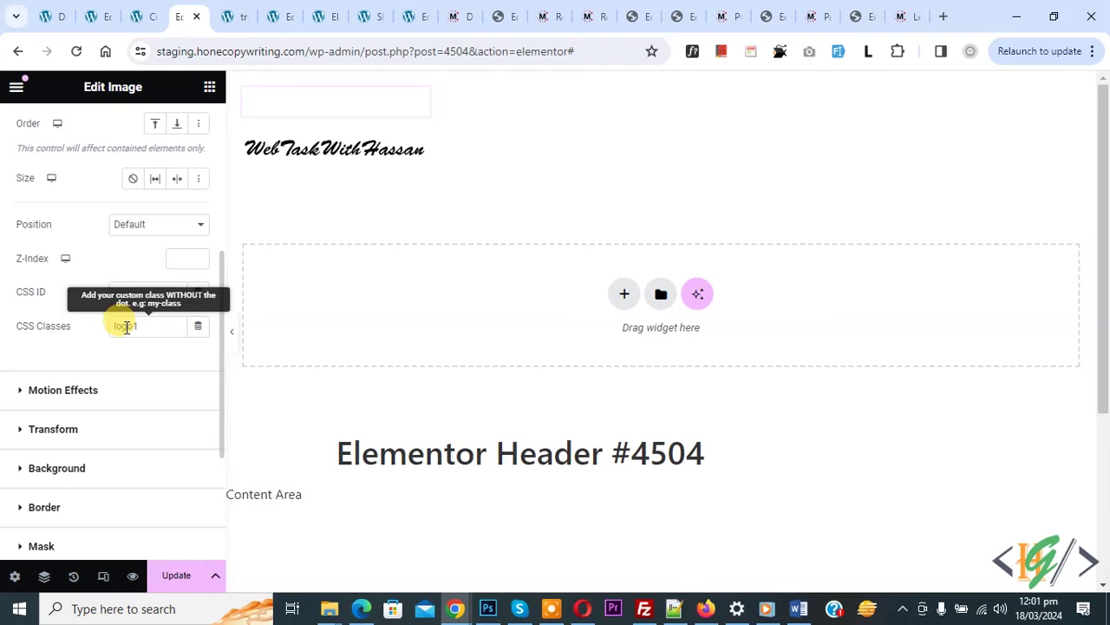
pyautogui.click(317, 155)
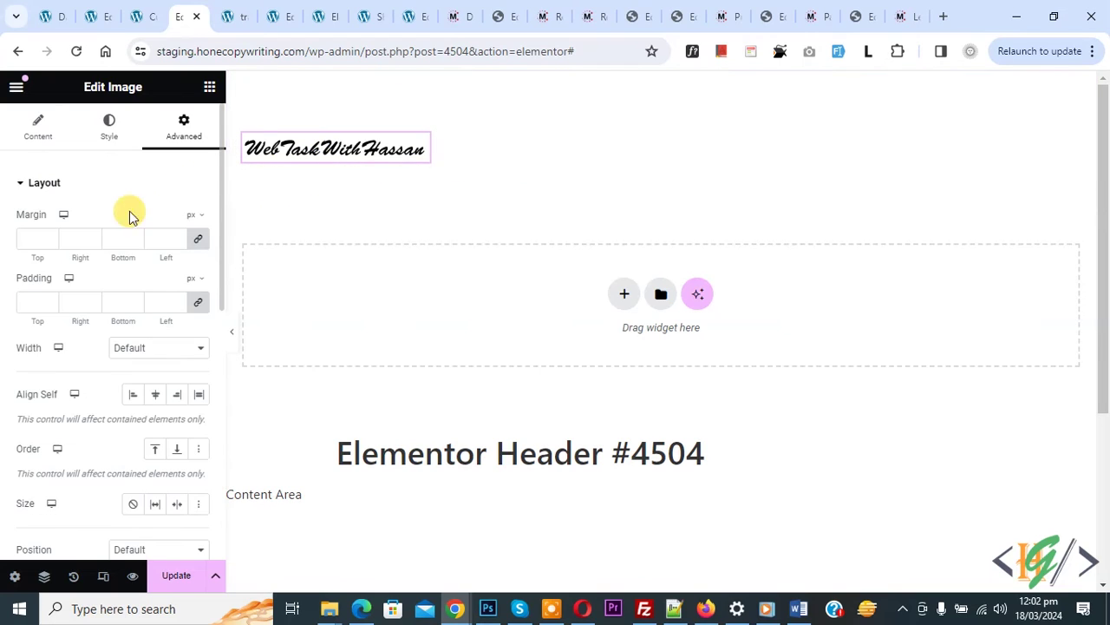
pyautogui.scroll(-2, 128, 225)
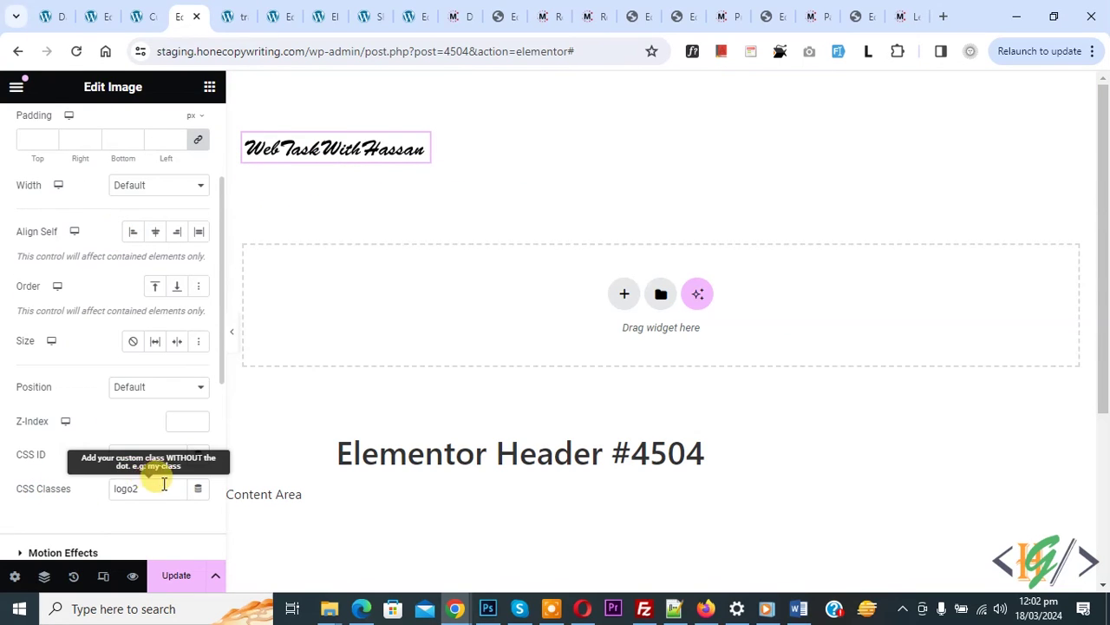
pyautogui.click(178, 577)
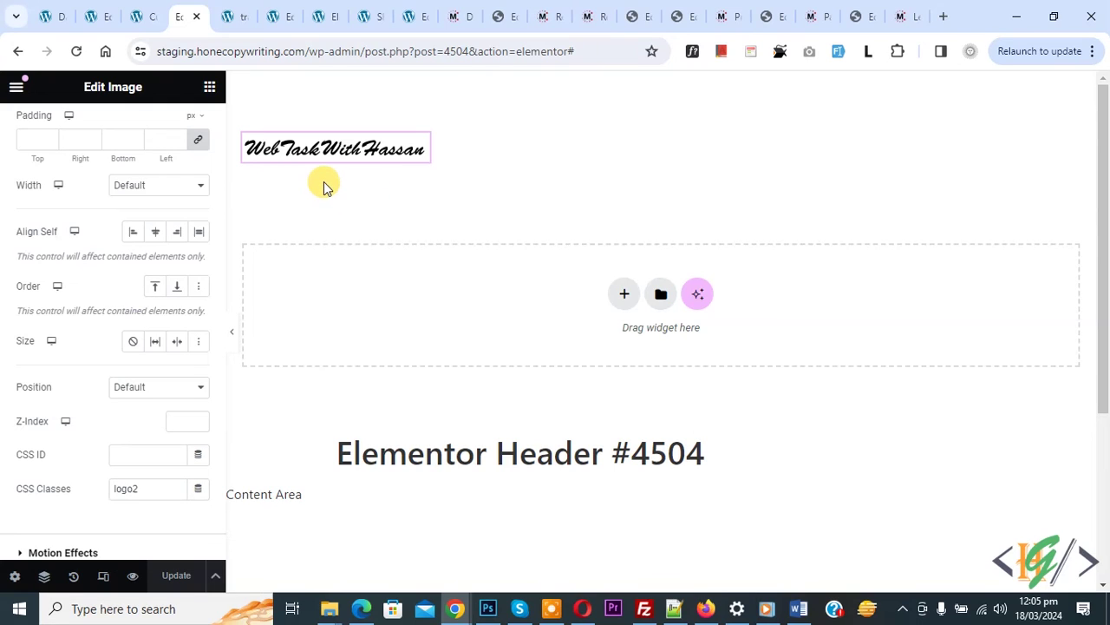
# - Review the existing sticky header rules in Additional CSS and add a blank first line
pyautogui.click(143, 13)
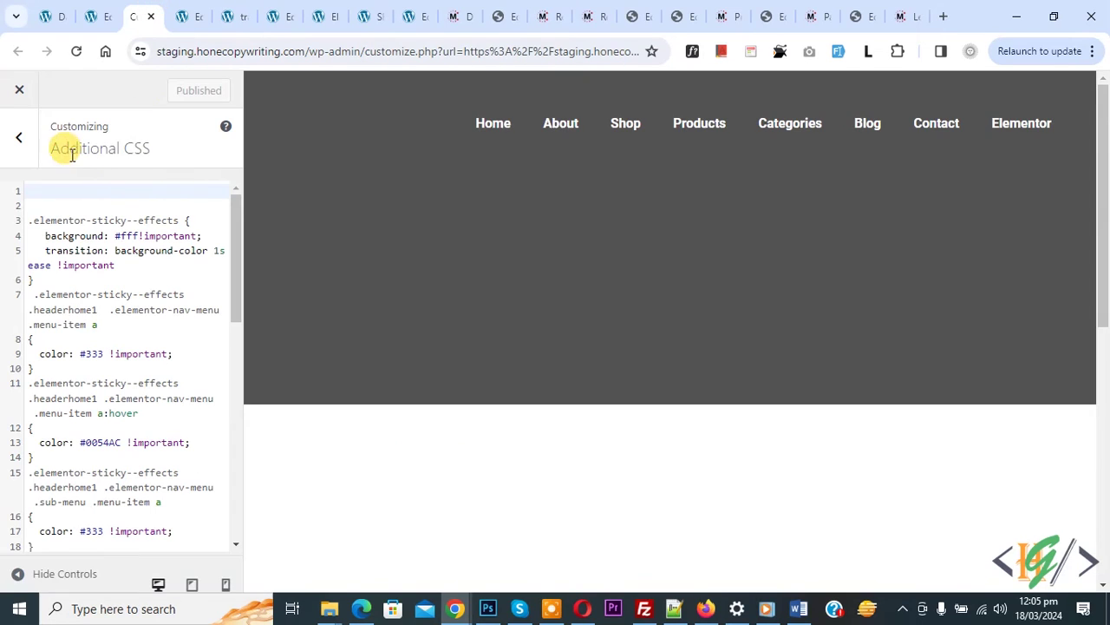
pyautogui.moveTo(33, 279); pyautogui.dragTo(9, 217)
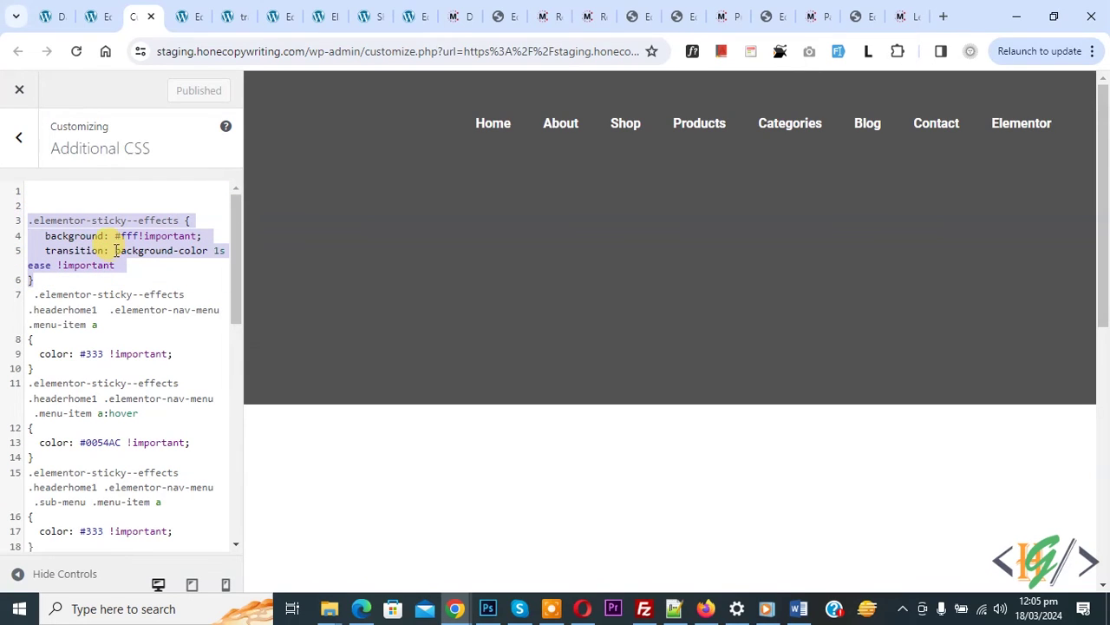
pyautogui.moveTo(26, 294); pyautogui.dragTo(130, 389)
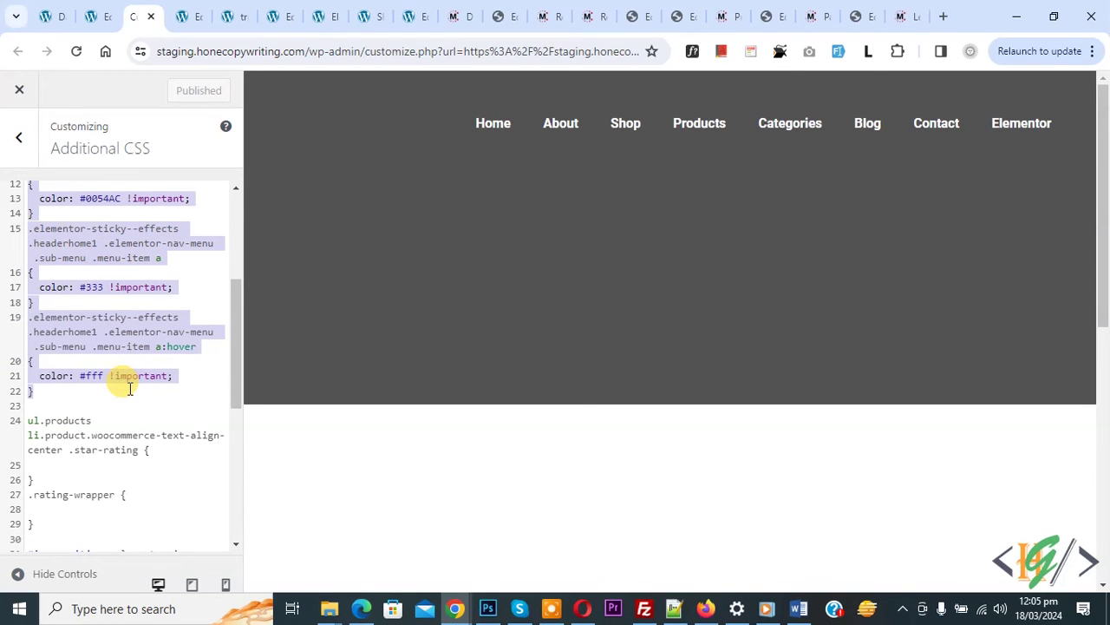
pyautogui.scroll(5, 44, 289)
pyautogui.click(44, 189)
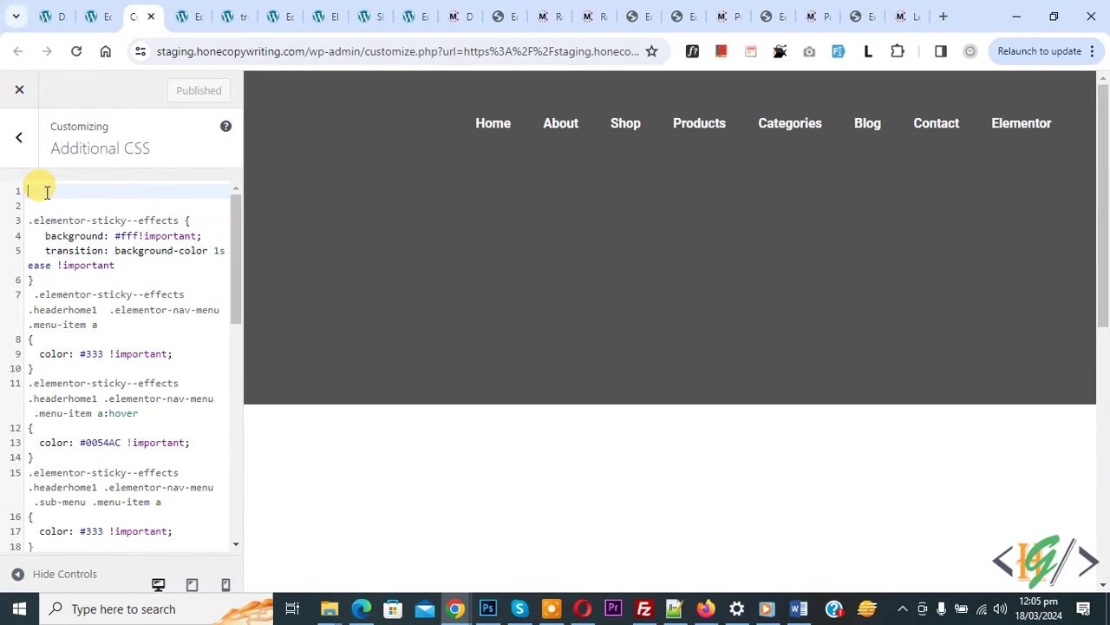
pyautogui.press('Return')
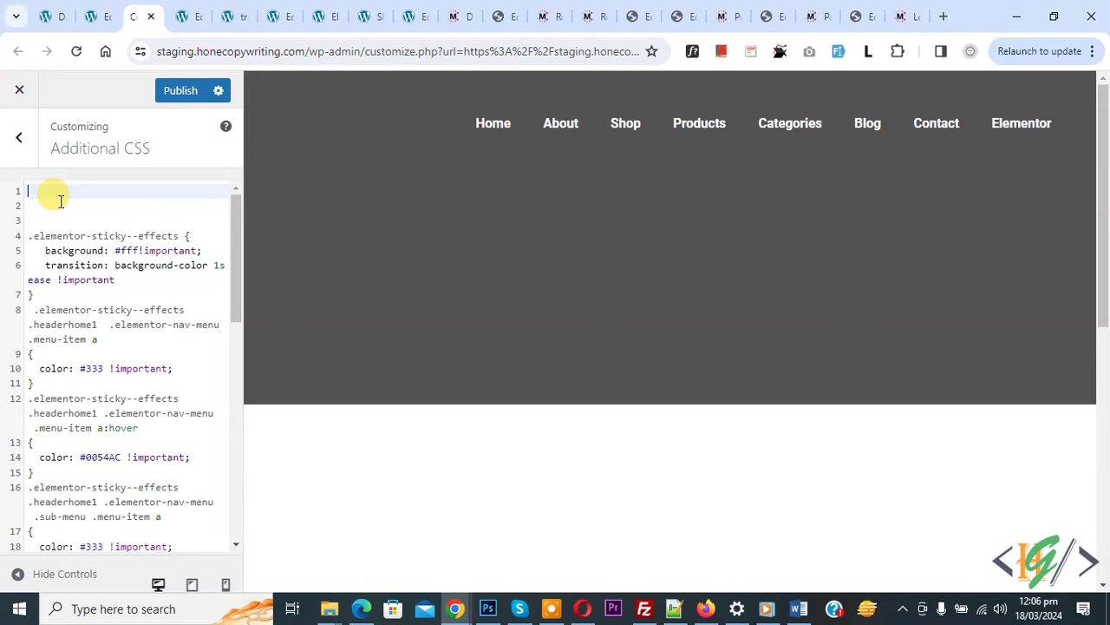
# - Paste the logo-swap rules at the top, starting with .logo2 { display: none }
pyautogui.write('/* The scroll logo2 is currently off.*/ .logo2 {  display: none; }  /* Shut this logo off and activate the other logo after scroll*/ .elementor-sticky--effects .logo2 {  display: inline-block; }  .elementor-sticky--effects .logo1 {  display: none; }')
pyautogui.moveTo(38, 428); pyautogui.dragTo(2, 178)
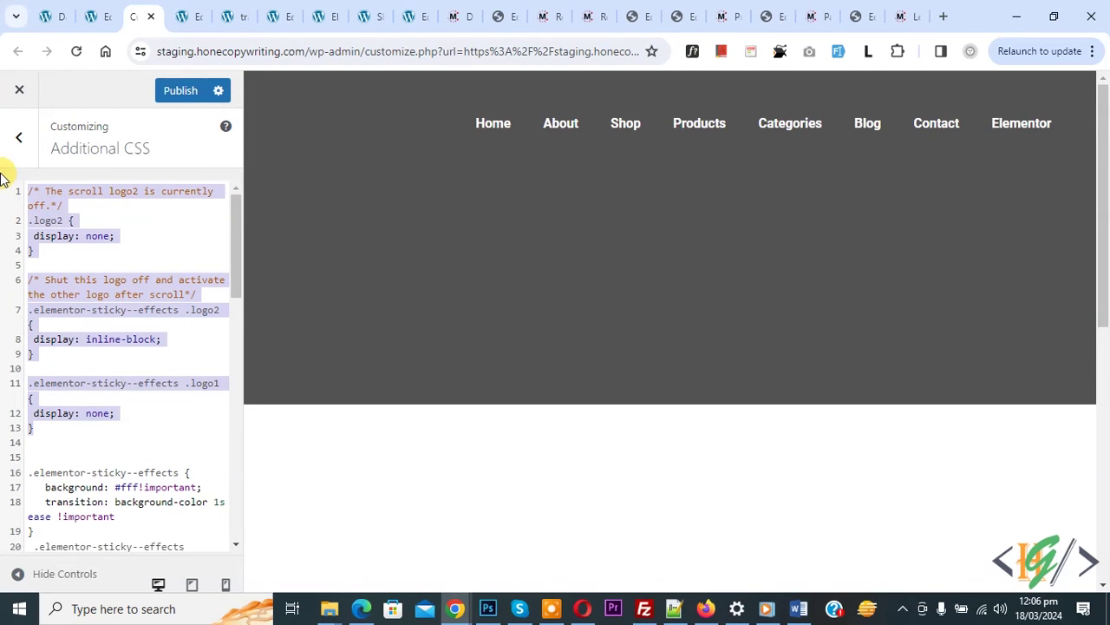
pyautogui.click(65, 231)
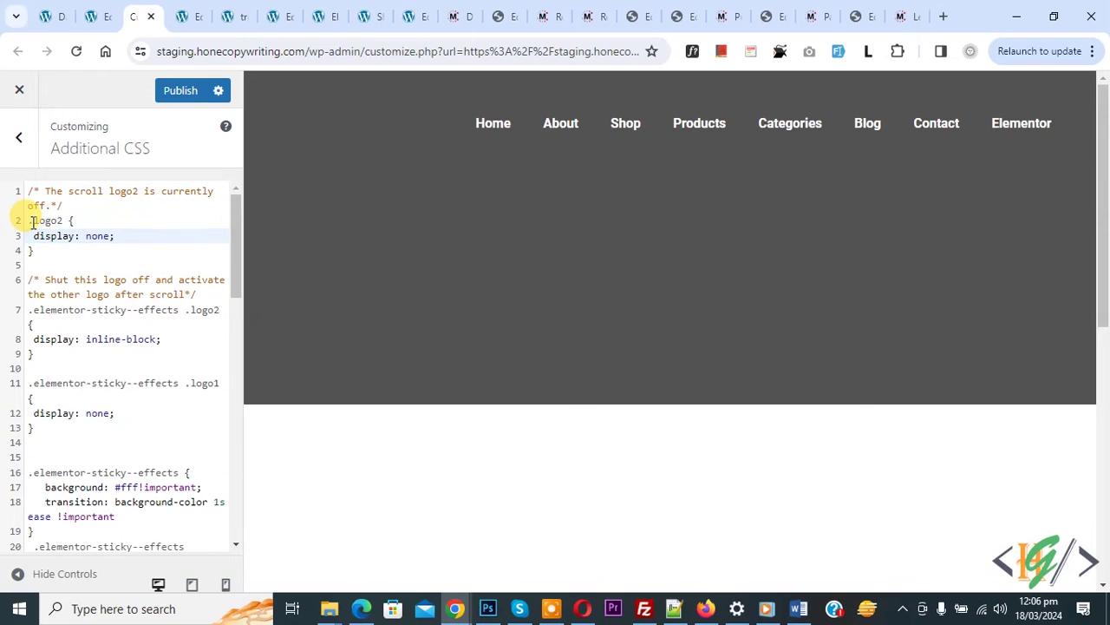
pyautogui.moveTo(32, 222); pyautogui.dragTo(62, 217)
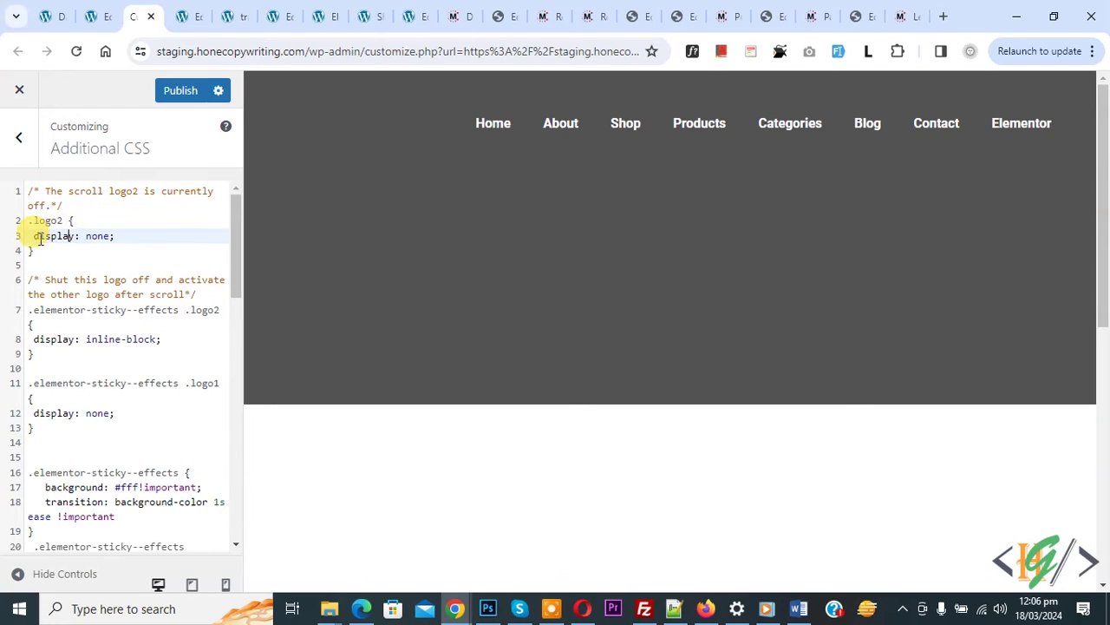
pyautogui.moveTo(33, 235); pyautogui.dragTo(114, 235)
pyautogui.hotkey('ctrl', '+')
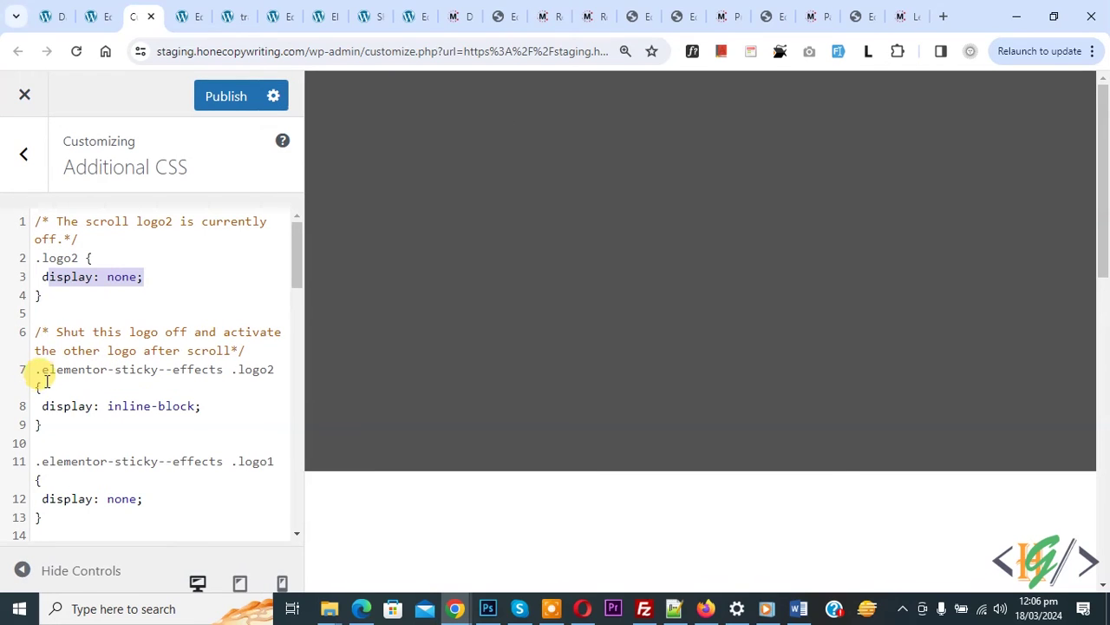
# - Review the sticky rules showing logo2 inline-block and hiding logo1, then publish
pyautogui.click(41, 370)
pyautogui.moveTo(42, 370); pyautogui.dragTo(274, 370)
pyautogui.moveTo(43, 407); pyautogui.dragTo(202, 406)
pyautogui.click(121, 461)
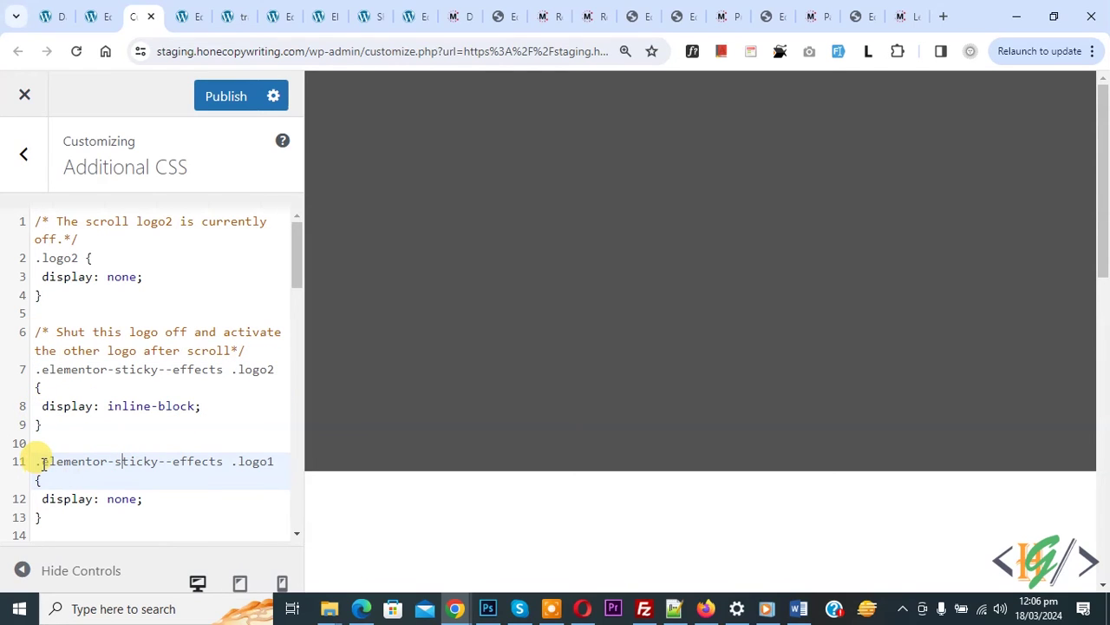
pyautogui.moveTo(37, 460); pyautogui.dragTo(242, 461)
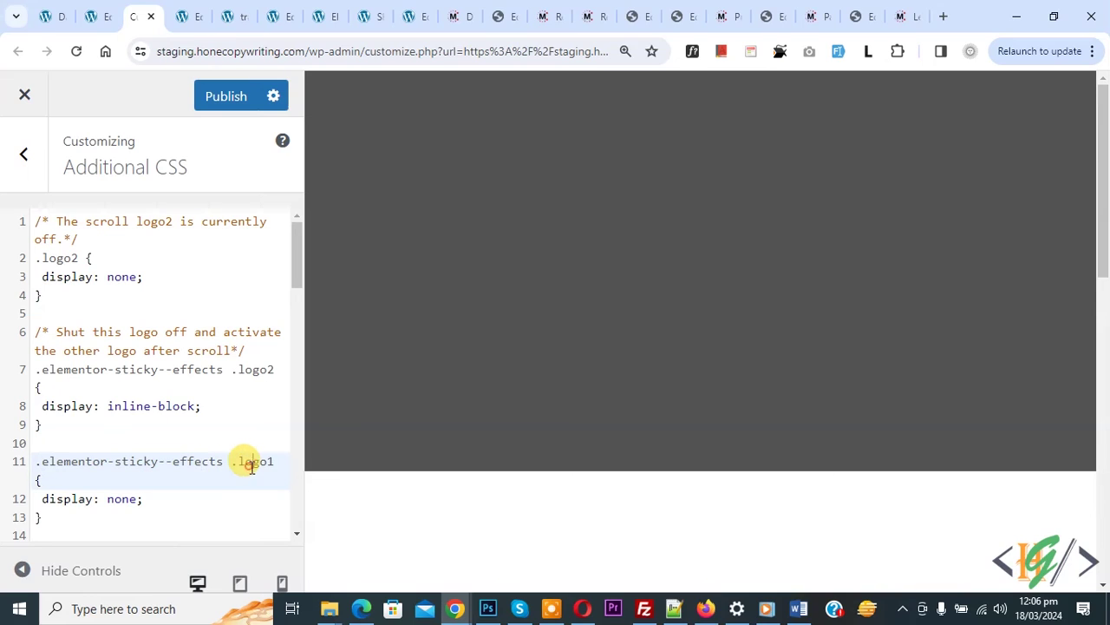
pyautogui.moveTo(144, 497); pyautogui.dragTo(107, 499)
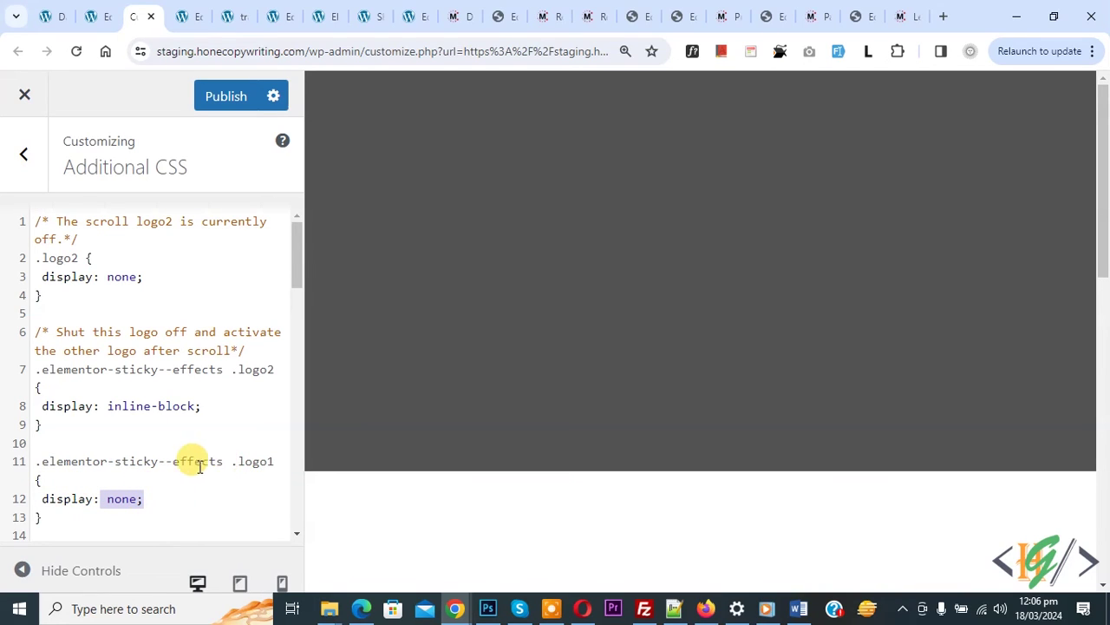
pyautogui.click(226, 96)
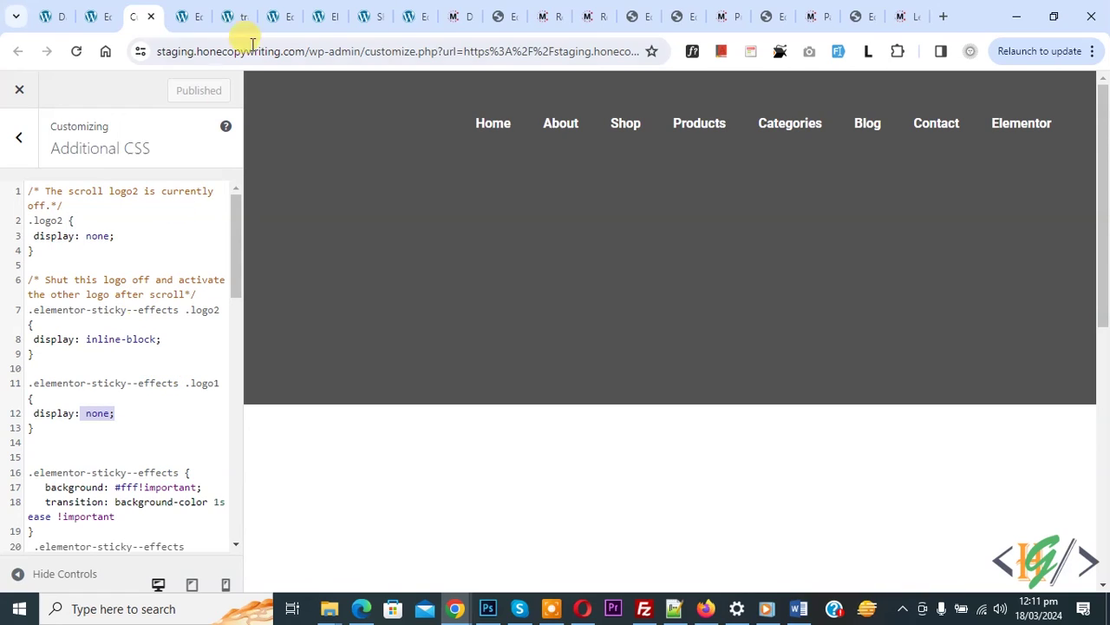
# - Reload the transparent-header page and scroll up and down to confirm the light-to-dark logo swap
pyautogui.click(230, 16)
pyautogui.scroll(-3, 250, 233)
pyautogui.scroll(3, 211, 233)
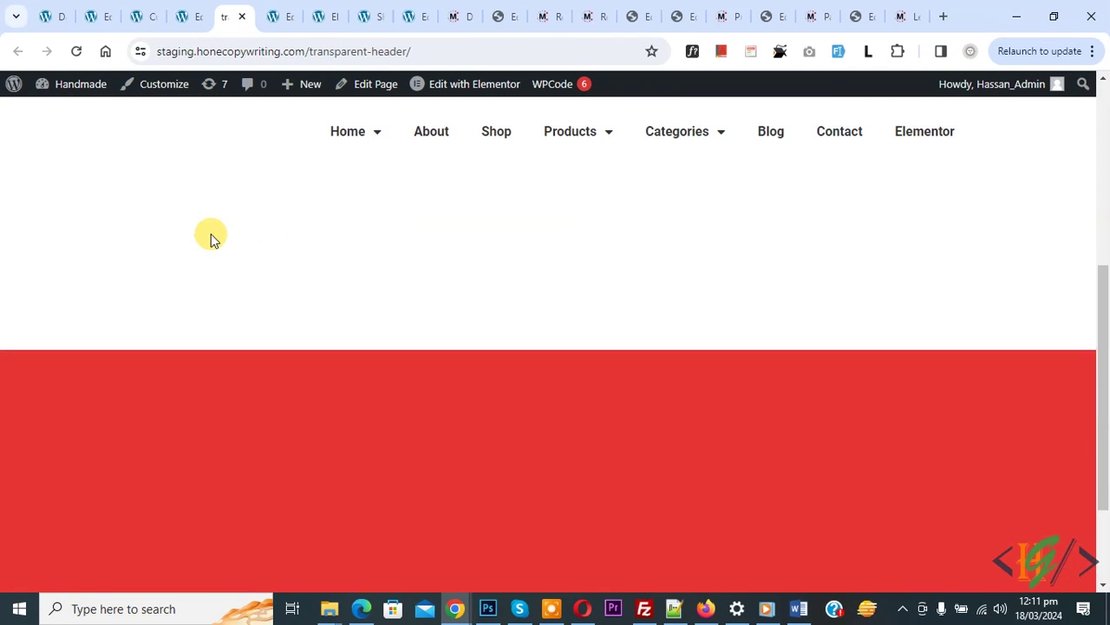
pyautogui.click(77, 52)
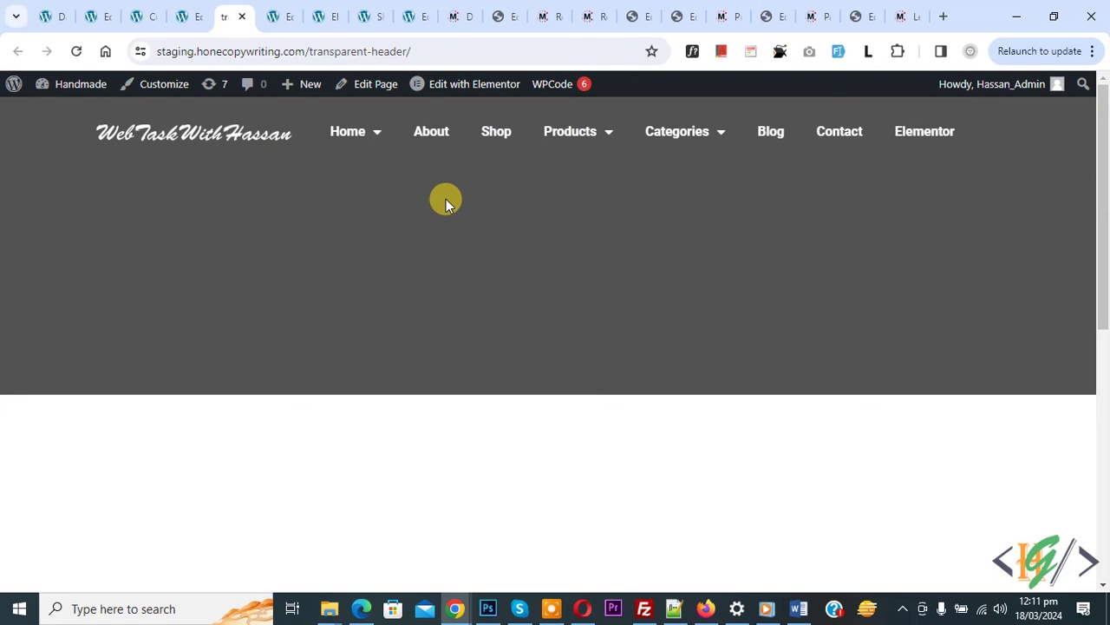
pyautogui.scroll(-2, 446, 199)
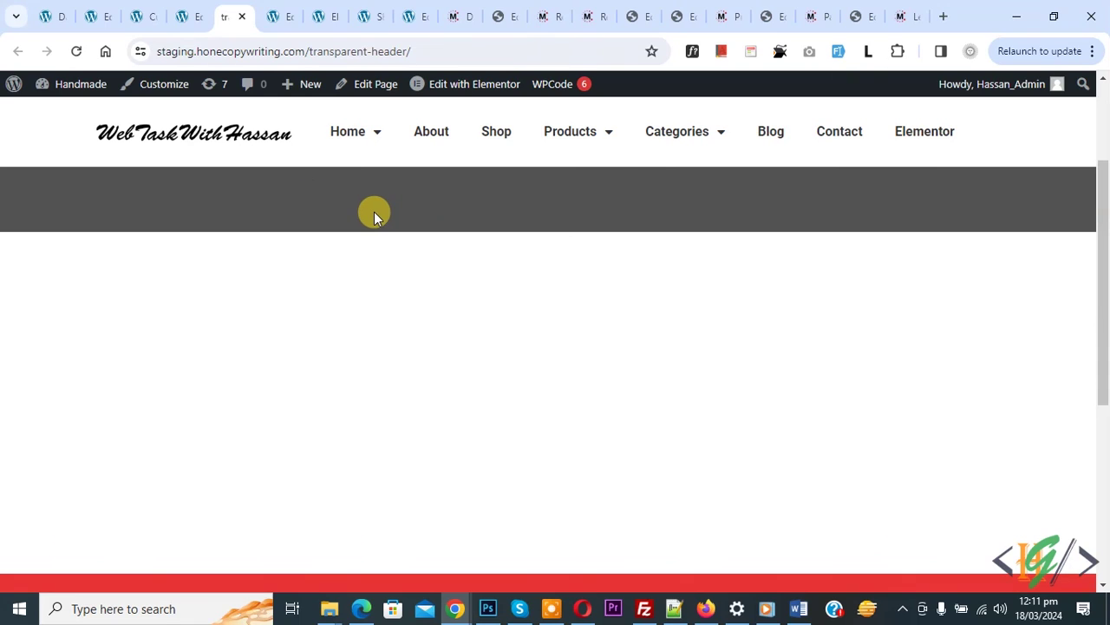
pyautogui.scroll(1, 381, 228)
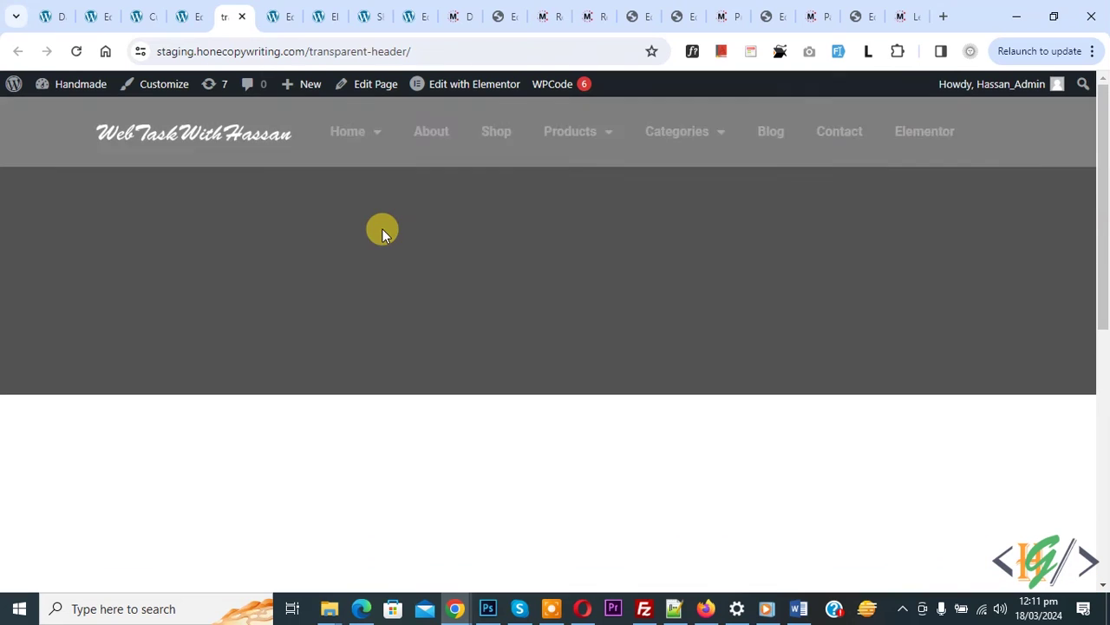
pyautogui.scroll(-2, 428, 211)
pyautogui.scroll(2, 429, 215)
pyautogui.scroll(-2, 429, 217)
pyautogui.scroll(2, 428, 217)
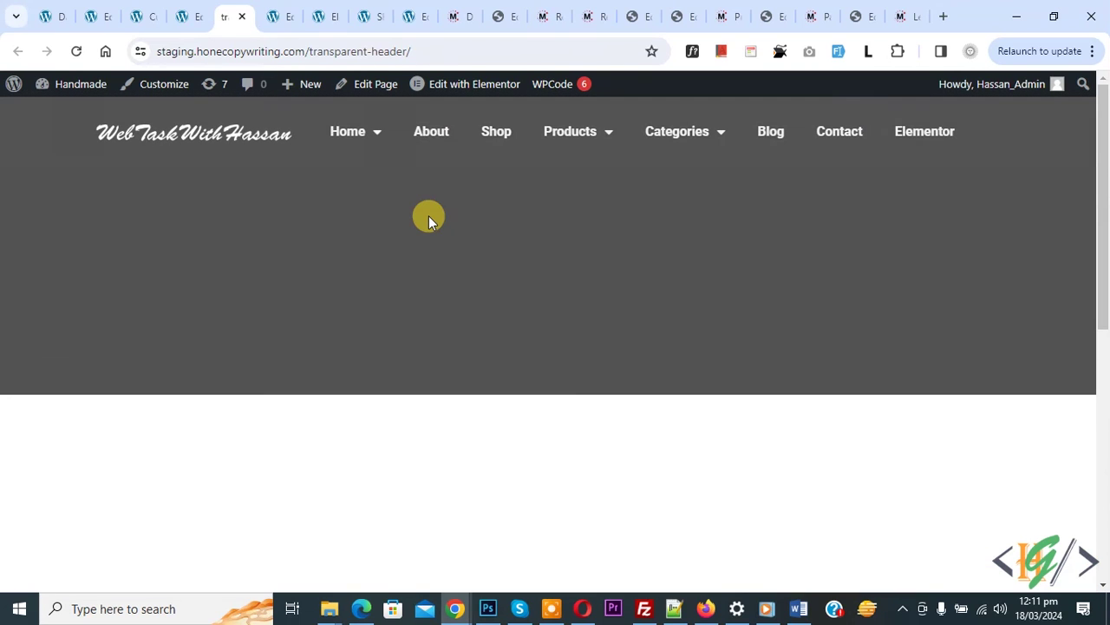